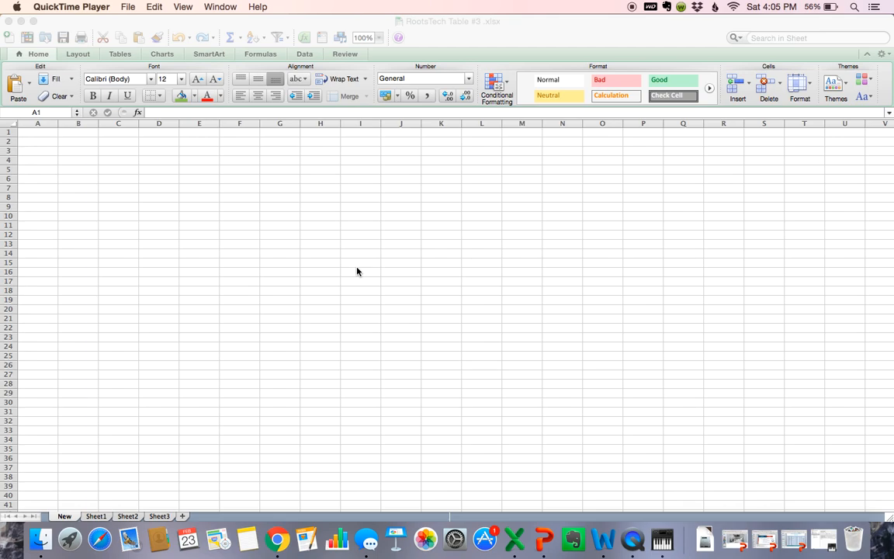
Step: Bring the Excel window showing RootsTech Table #3.xlsx to the front
click(47, 141)
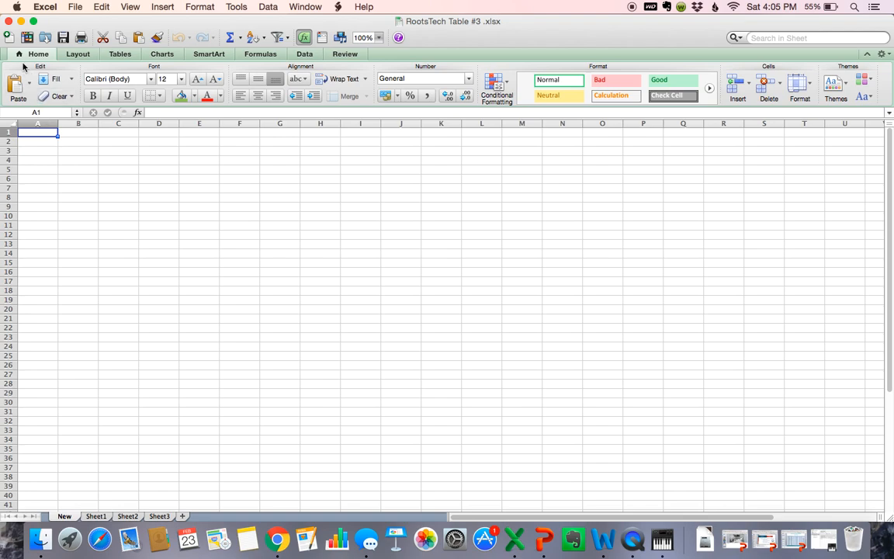
Step: Create a blank workbook, save it as the ancestor's 'Research Log', and minimize it
click(9, 39)
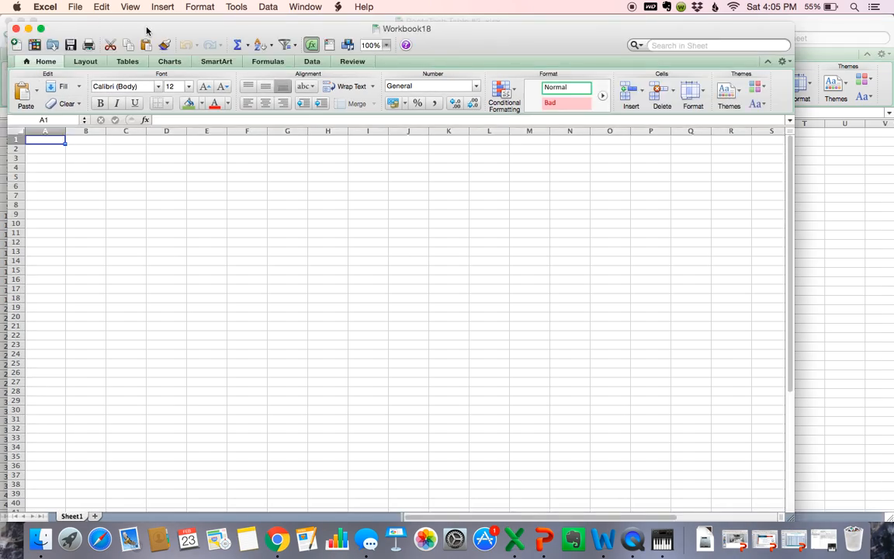
click(71, 45)
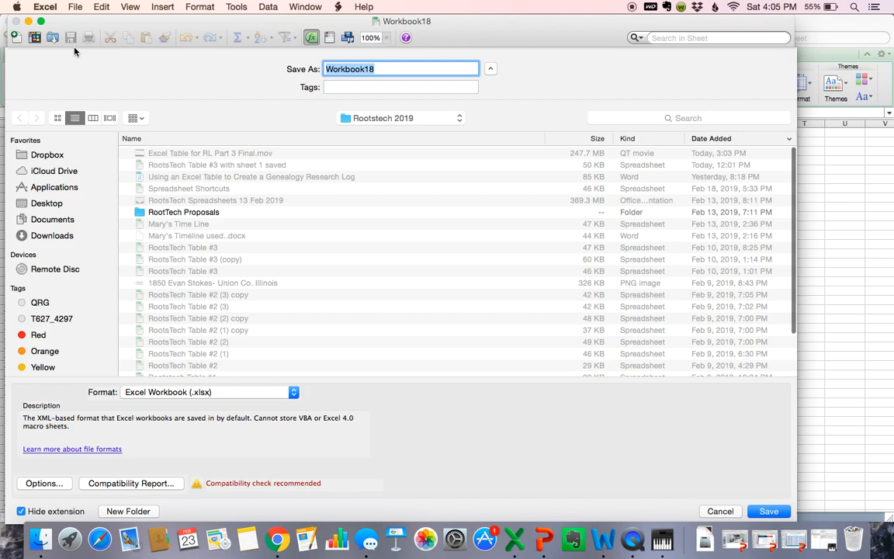
text(Rober)
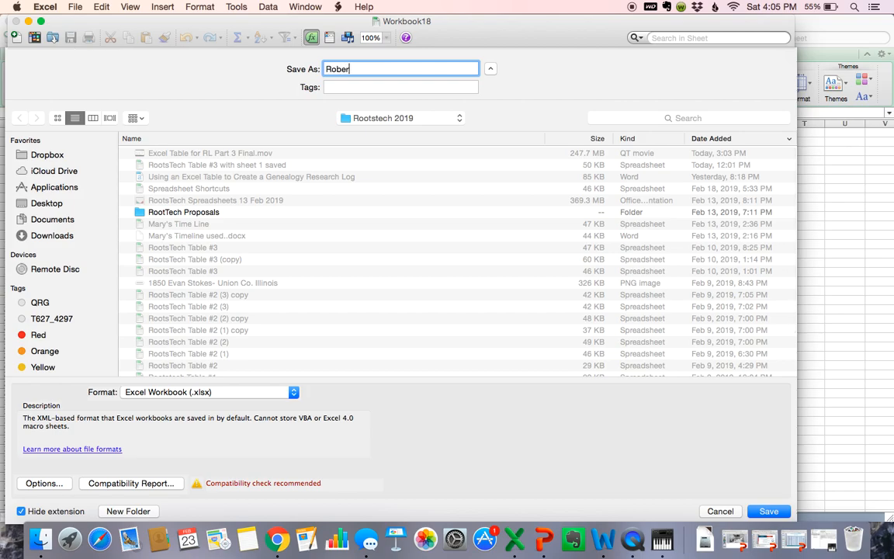
text(t Carney Research Log)
click(768, 510)
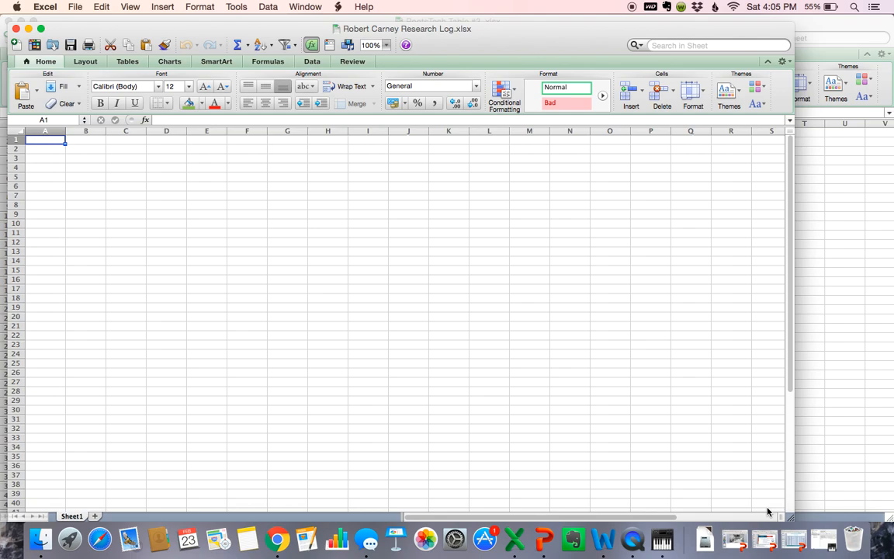
click(27, 31)
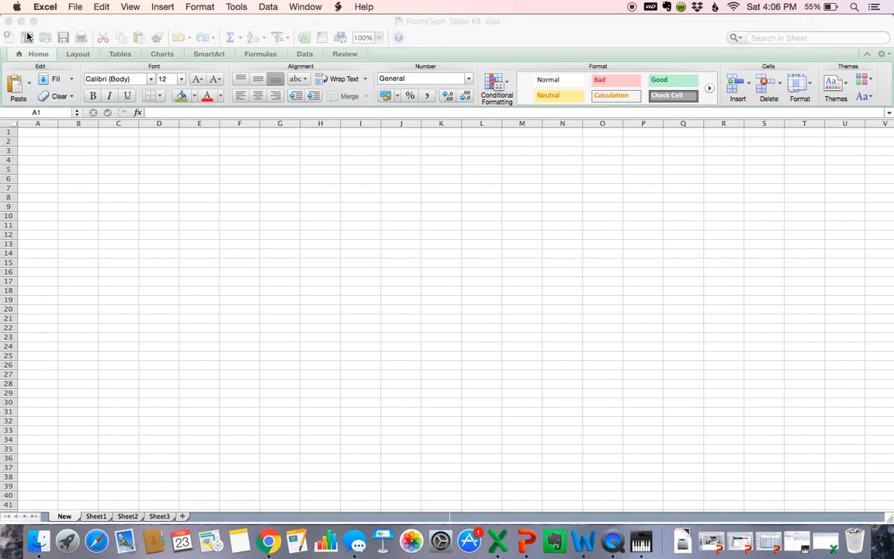
Step: On Sheet1, merge and centre A1:H1 and enter the ancestor's name plus 'Research Log'
click(95, 519)
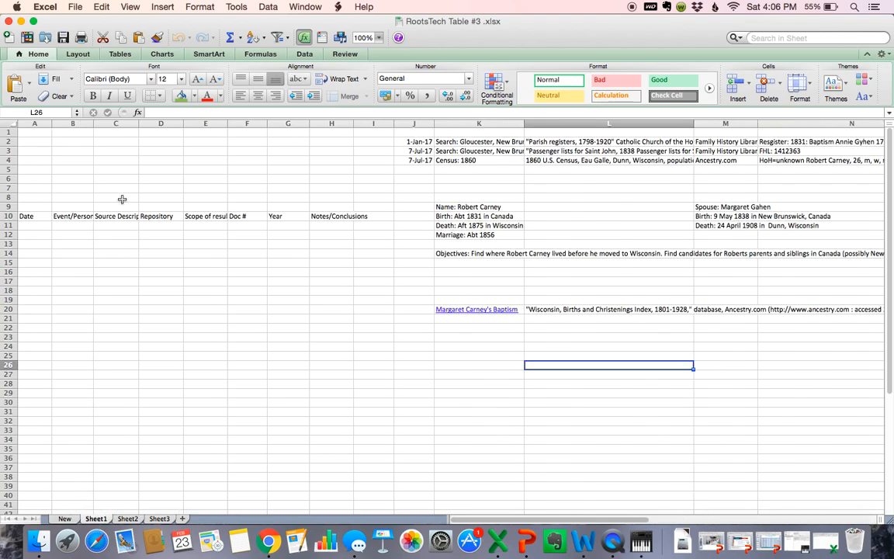
drag(36, 133, 331, 134)
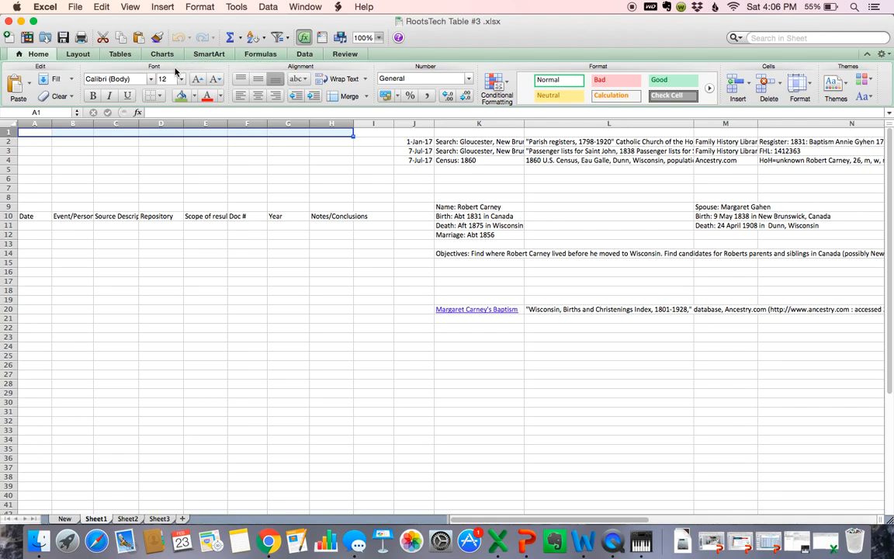
click(367, 97)
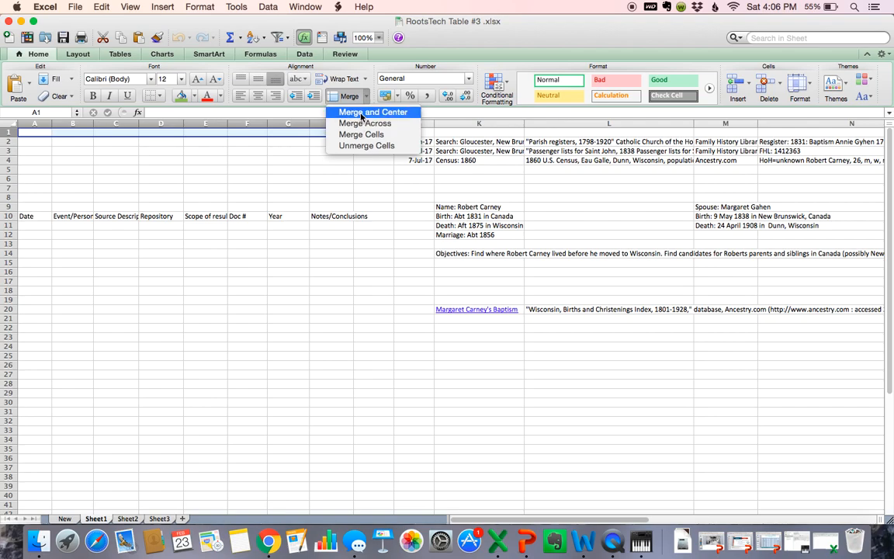
click(360, 112)
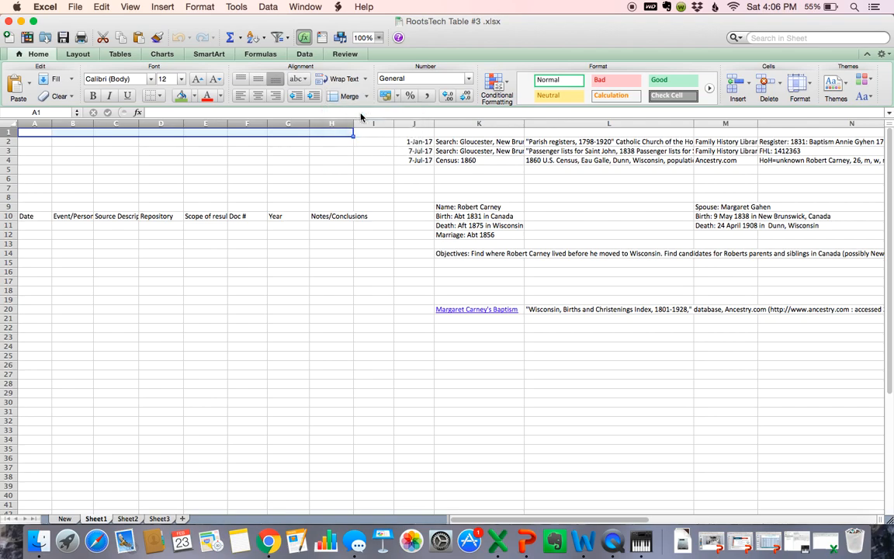
double_click(214, 135)
text(R)
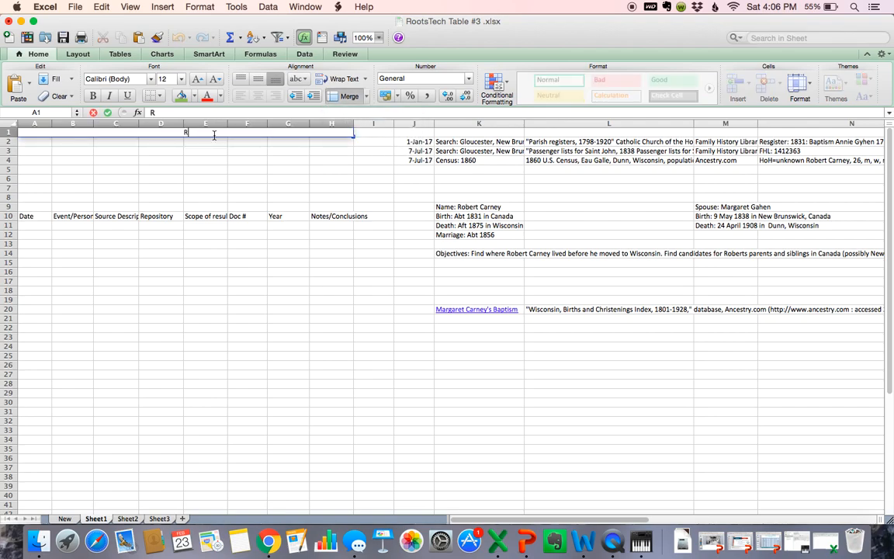
text(obert Car)
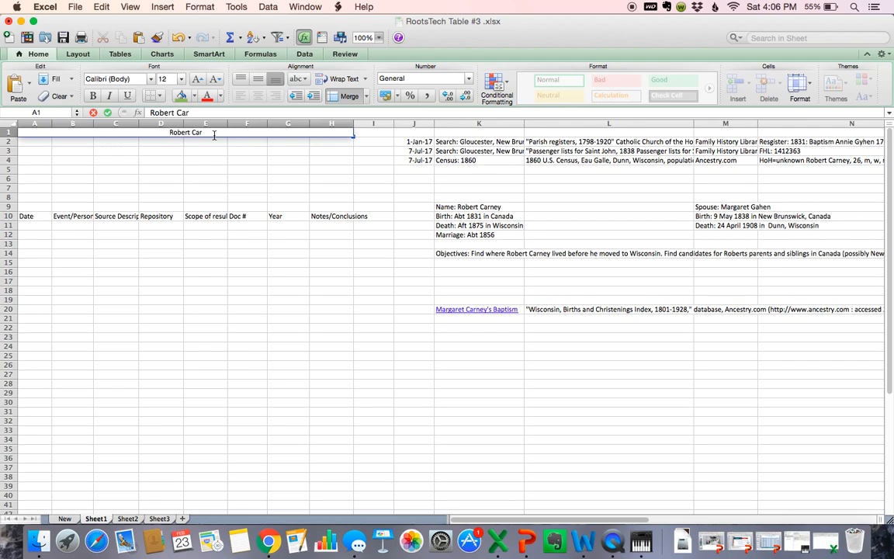
text(ney Research Log)
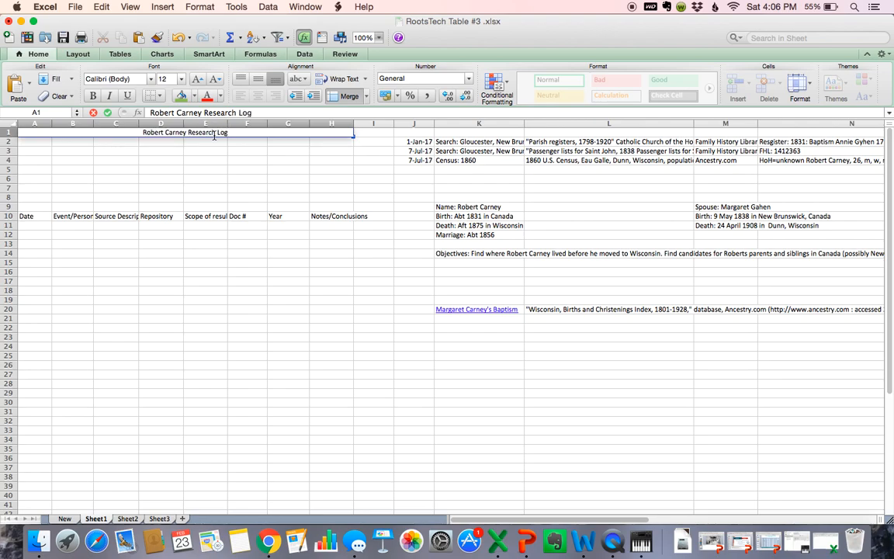
Step: Enlarge the title's font size by two steps
click(181, 81)
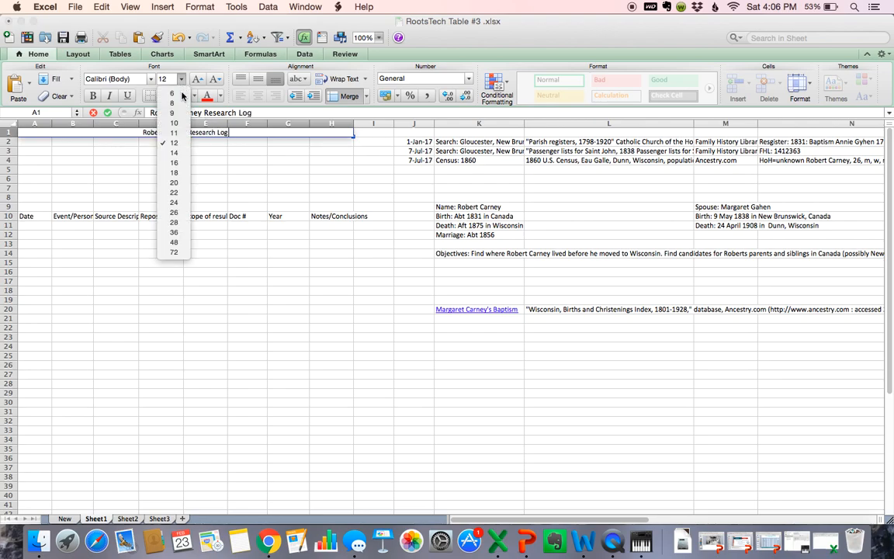
click(182, 79)
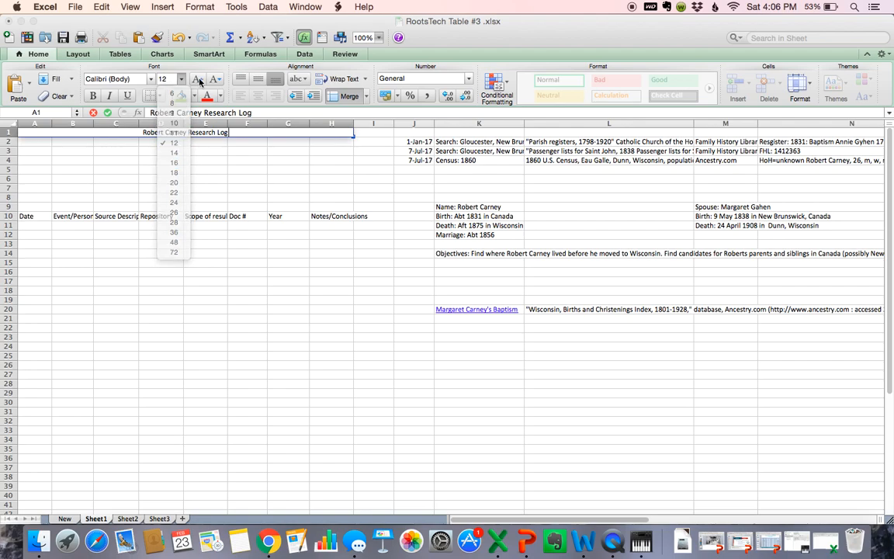
click(198, 80)
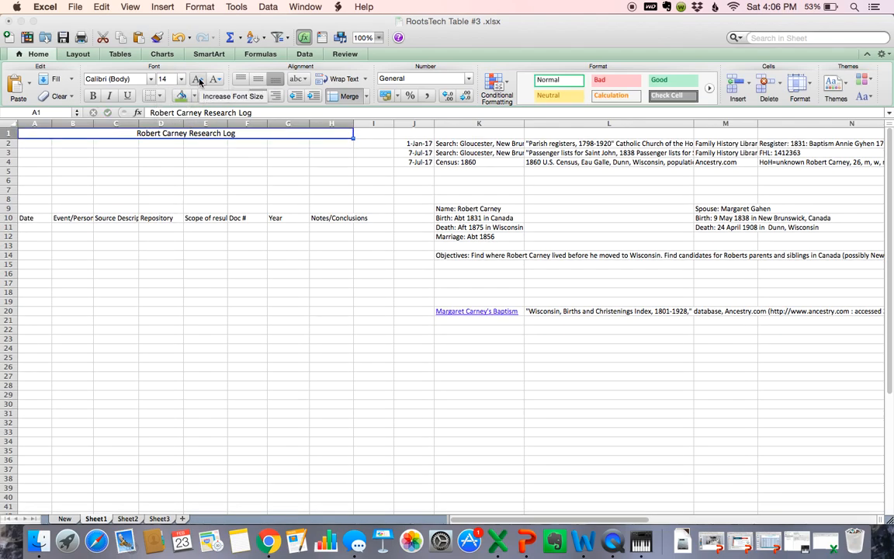
click(198, 81)
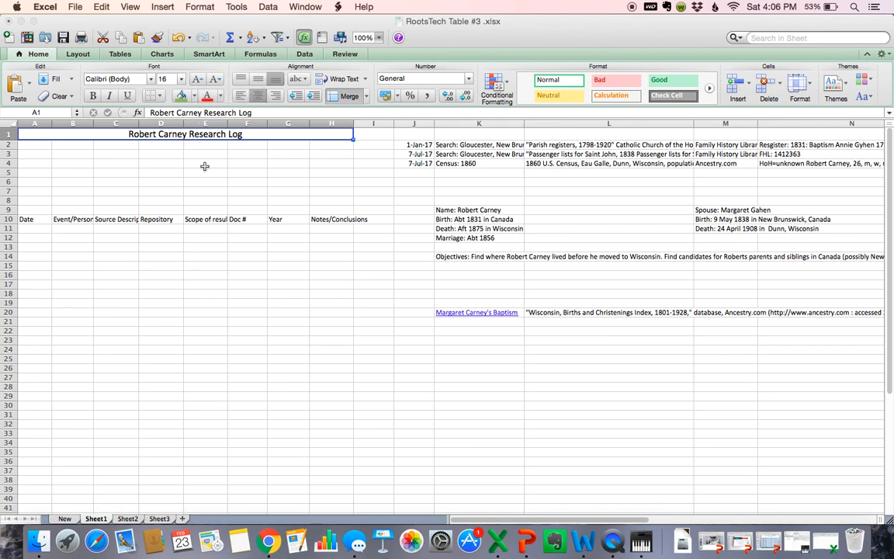
Step: Copy the person's name, birth, death and marriage lines from K9:K12 into B3:B6
click(444, 211)
drag(444, 210, 460, 236)
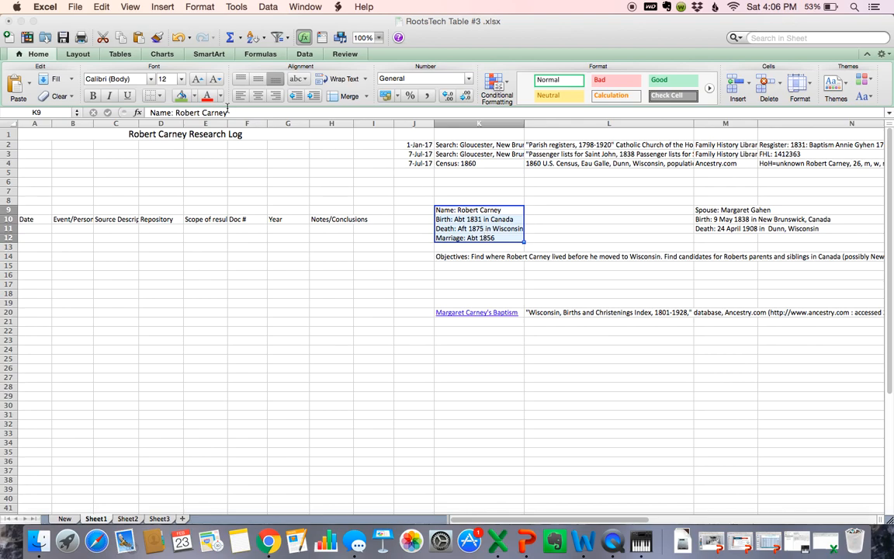
click(104, 39)
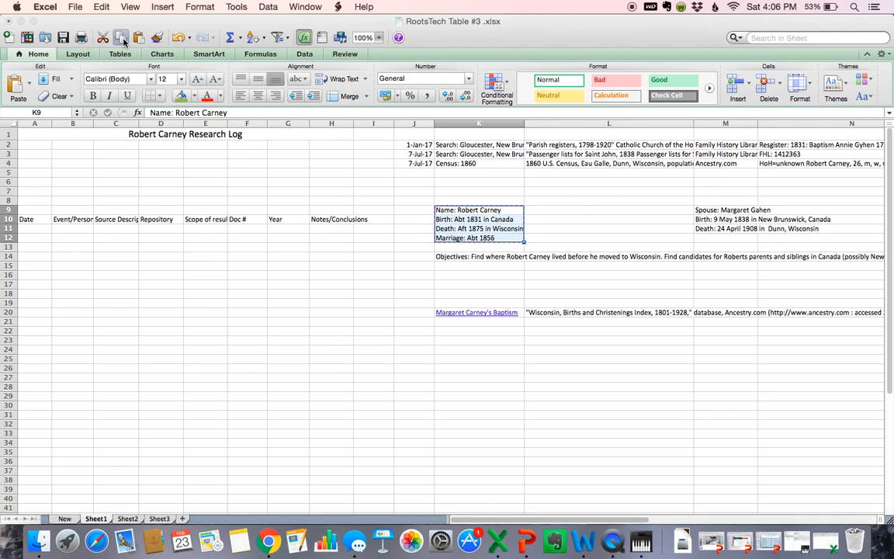
click(59, 155)
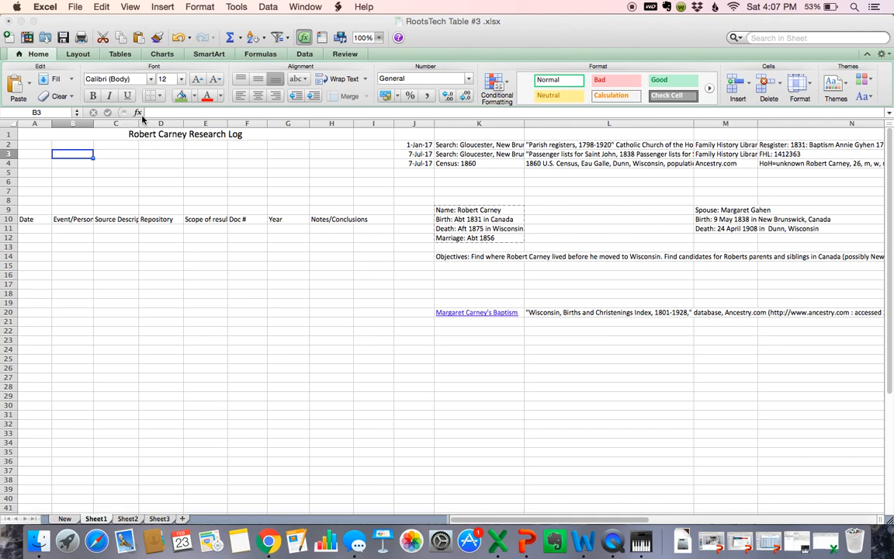
click(139, 39)
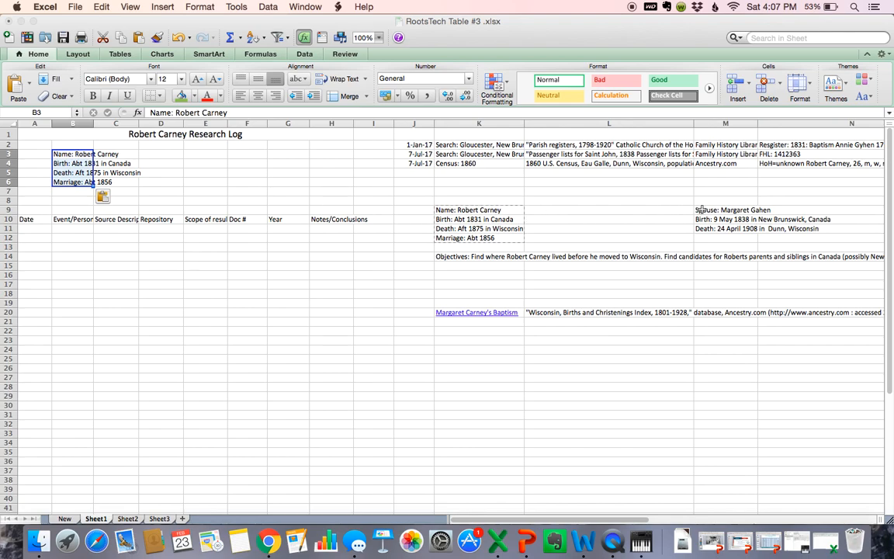
drag(701, 208, 710, 229)
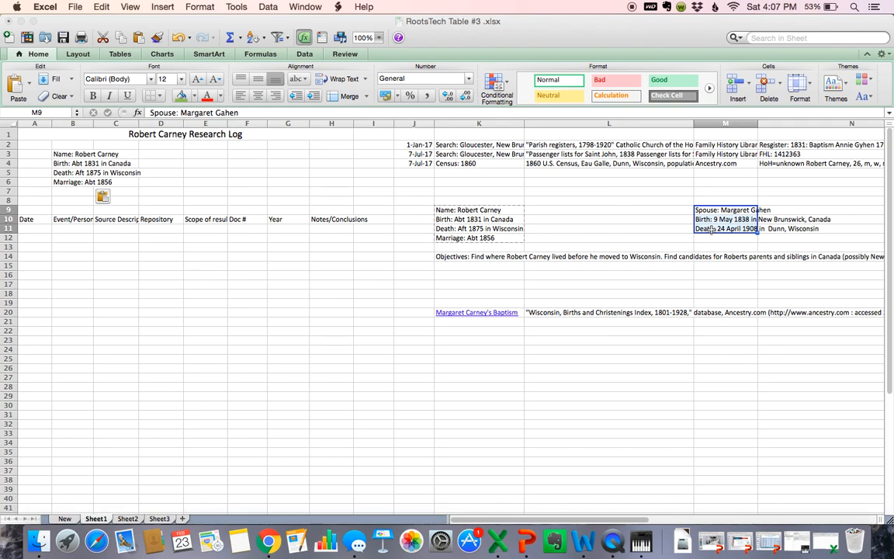
Step: Paste the spouse's name, birth and death lines from M9:M11 into E3:E5
key(super+c)
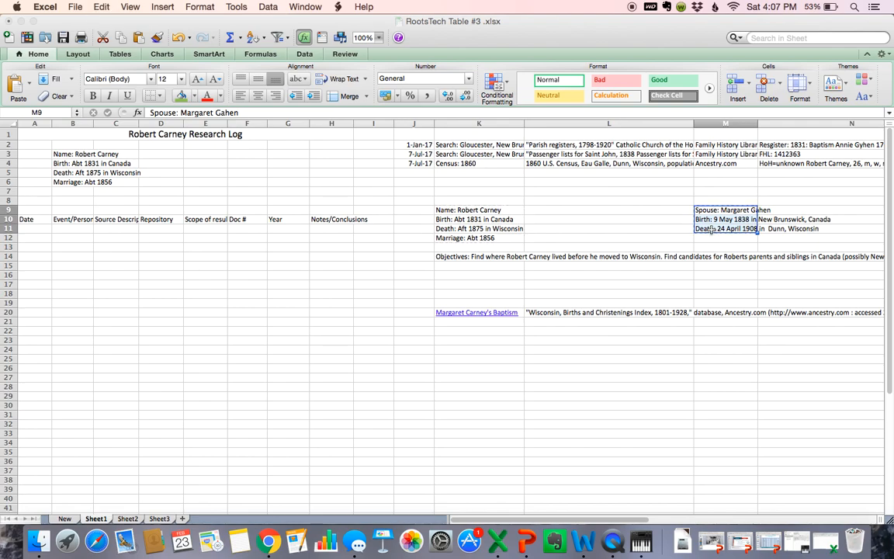
click(193, 153)
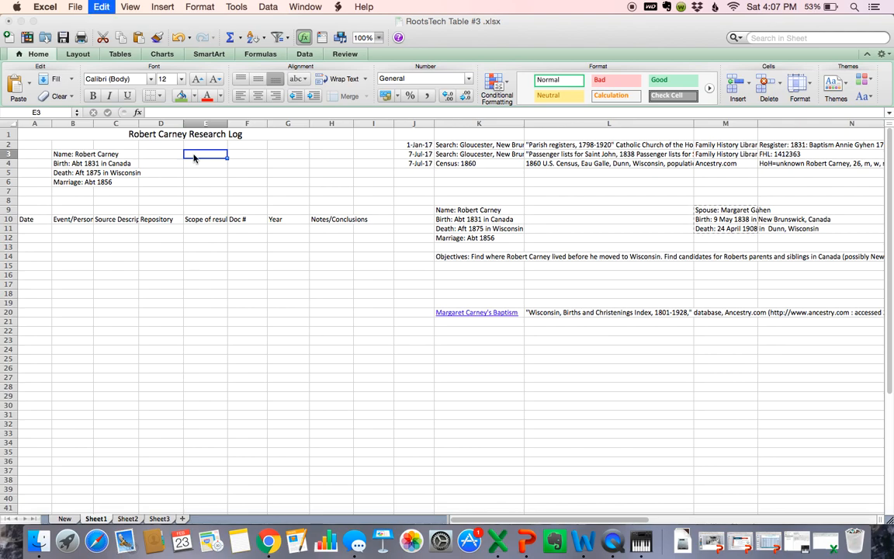
key(super+v)
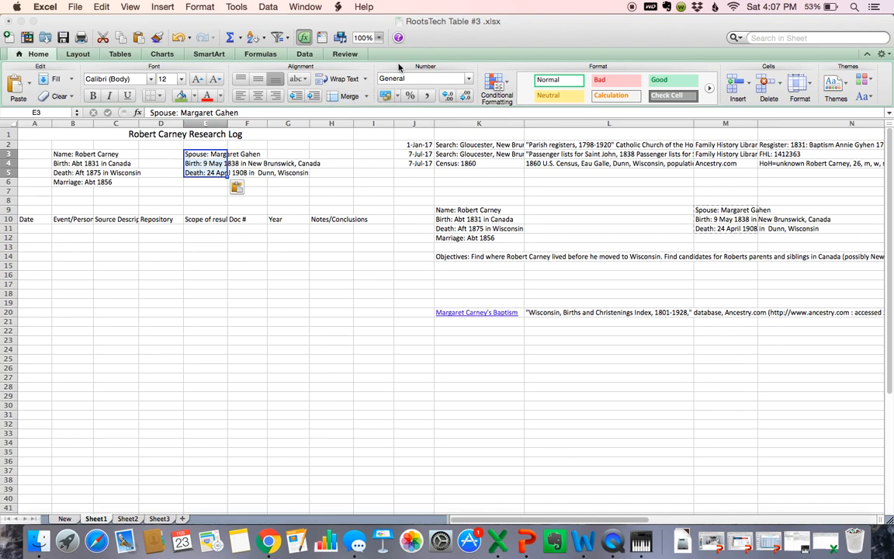
click(379, 38)
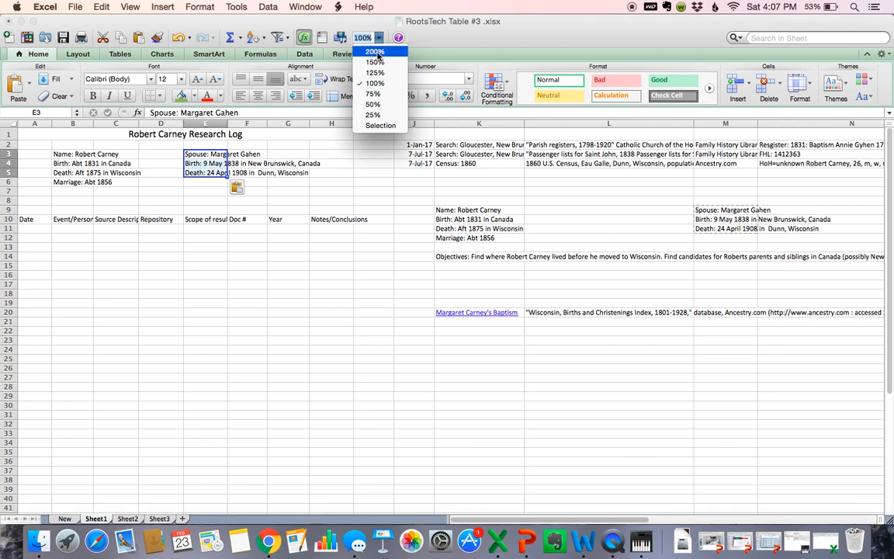
Step: Zoom to 125% and resize columns A–H: A to 7.50, C to 19.50, H to about 29
click(379, 73)
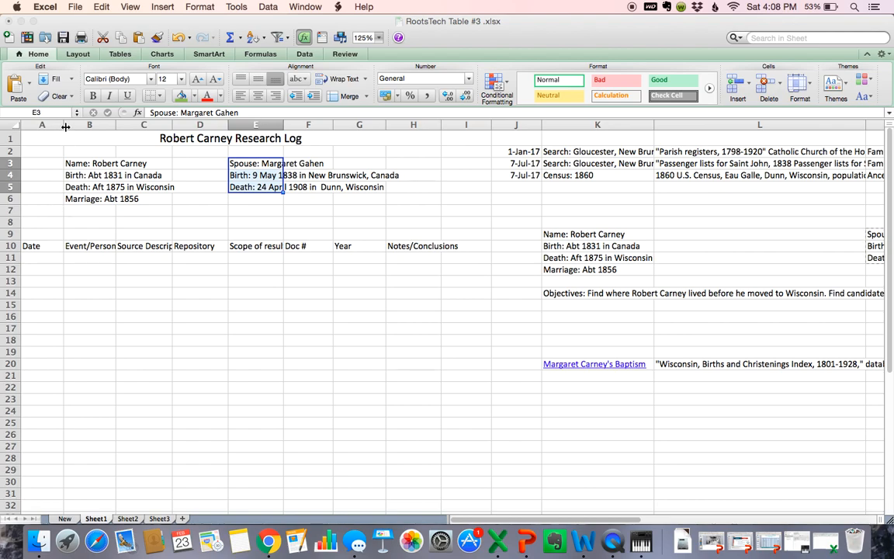
drag(64, 125, 134, 125)
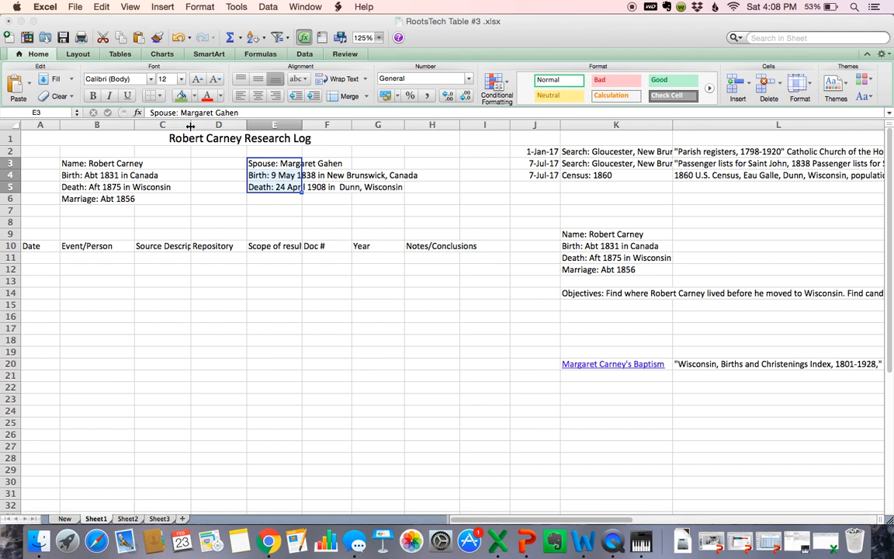
drag(190, 127, 268, 127)
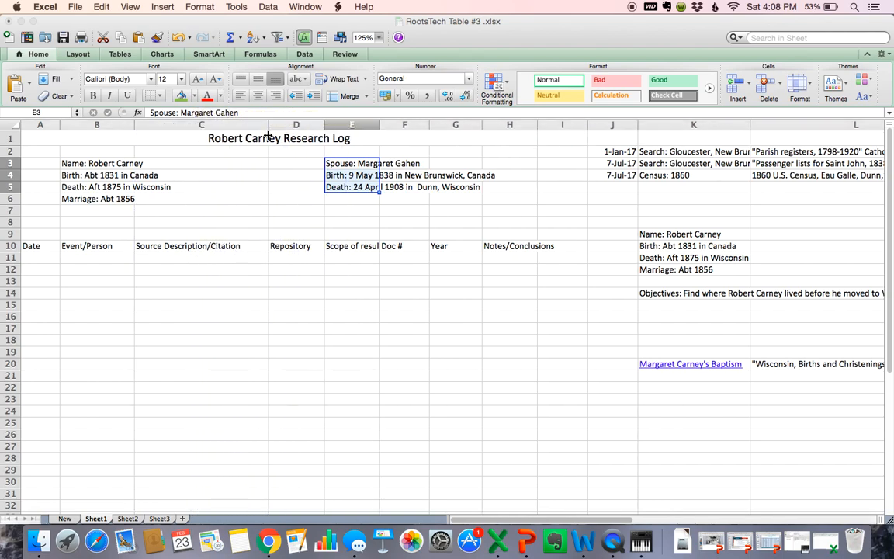
drag(324, 125, 339, 126)
drag(397, 126, 516, 125)
drag(569, 122, 548, 124)
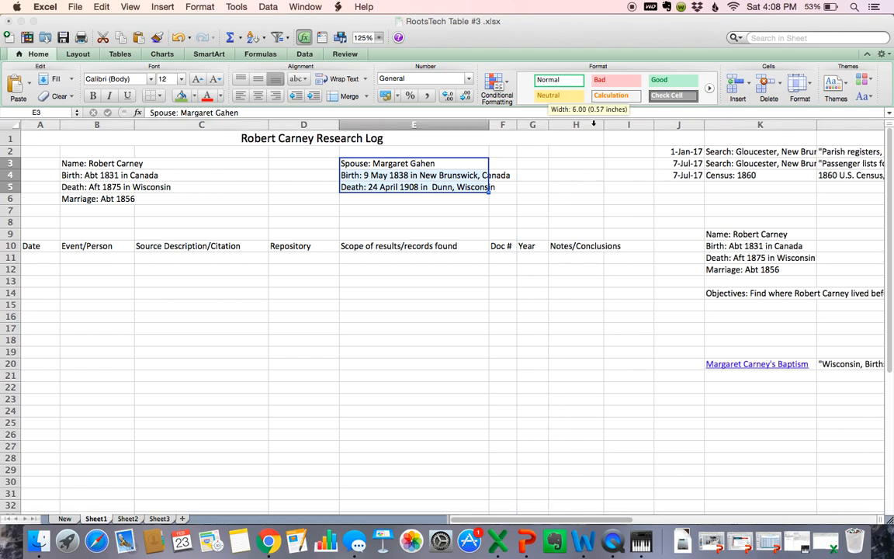
drag(607, 125, 717, 126)
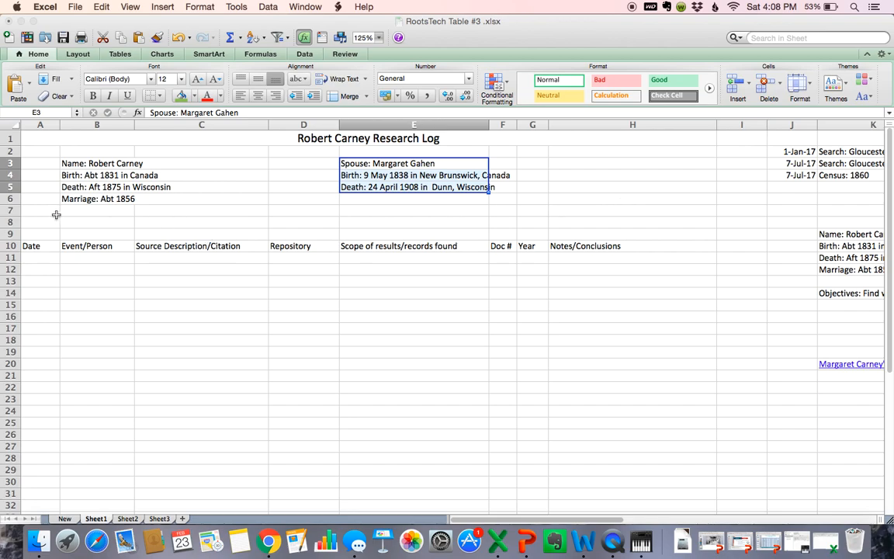
drag(52, 220, 593, 225)
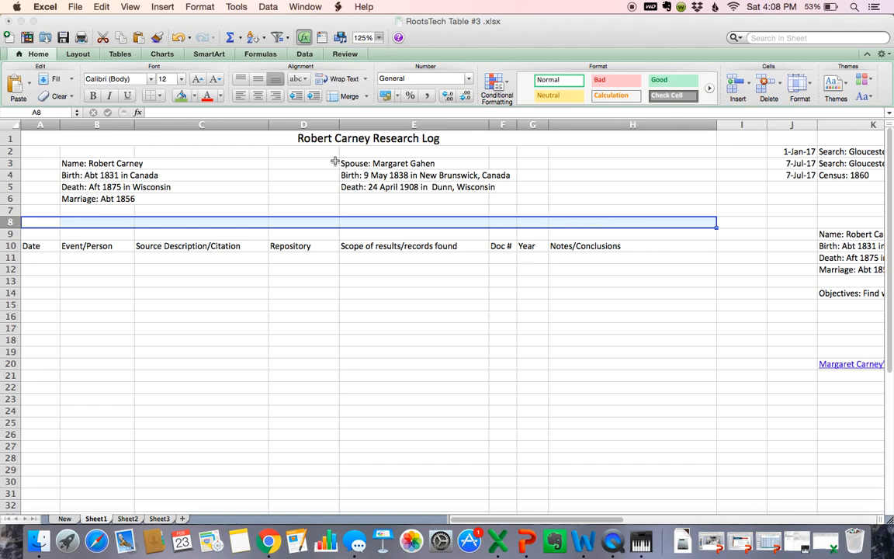
Step: Merge A8:H8 across and paste the Objectives statement from K14 into it
click(367, 97)
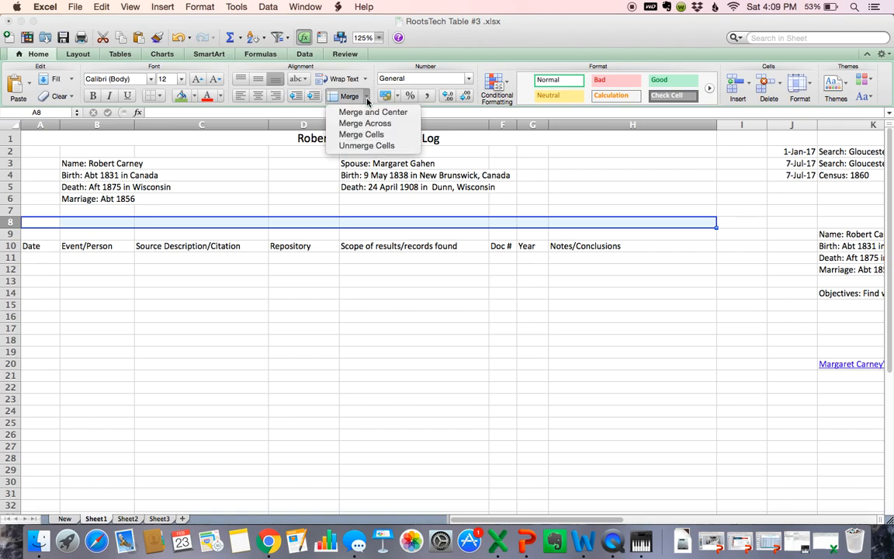
click(366, 122)
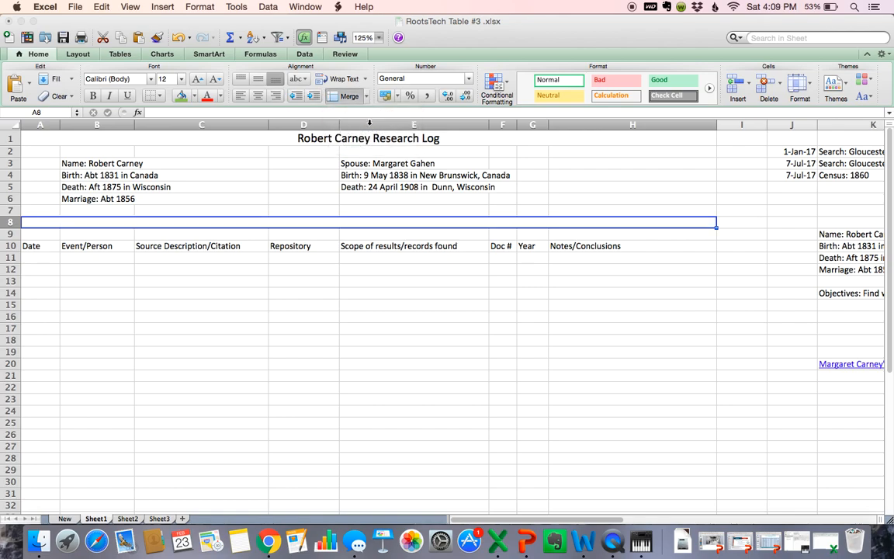
click(840, 293)
scroll(840, 293, right, 5)
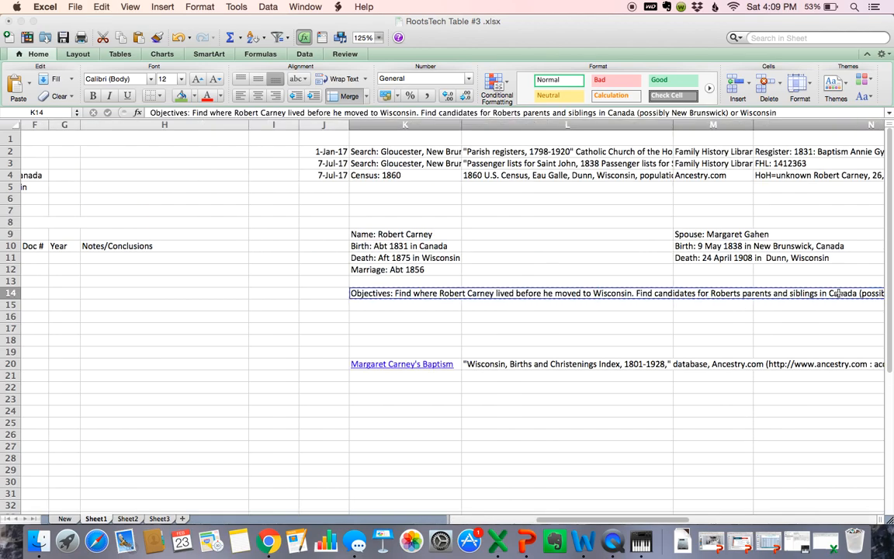
scroll(388, 247, left, 5)
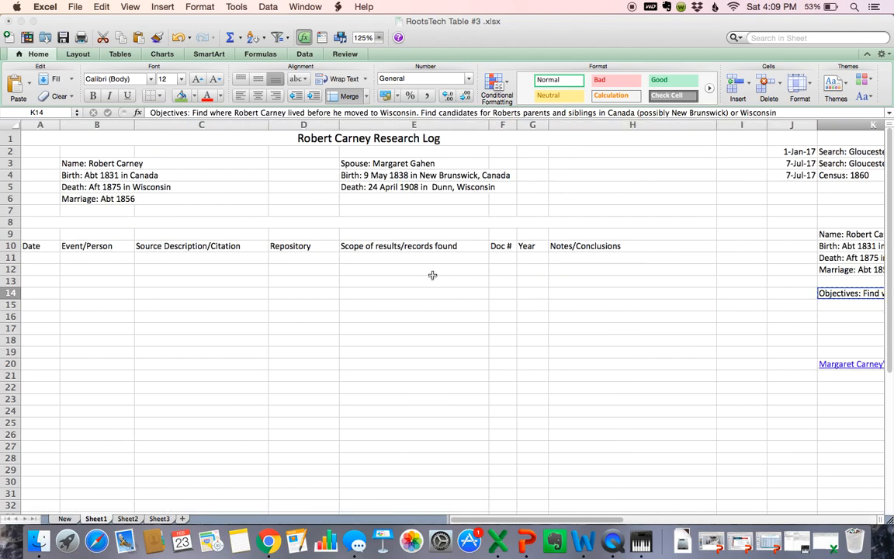
click(32, 225)
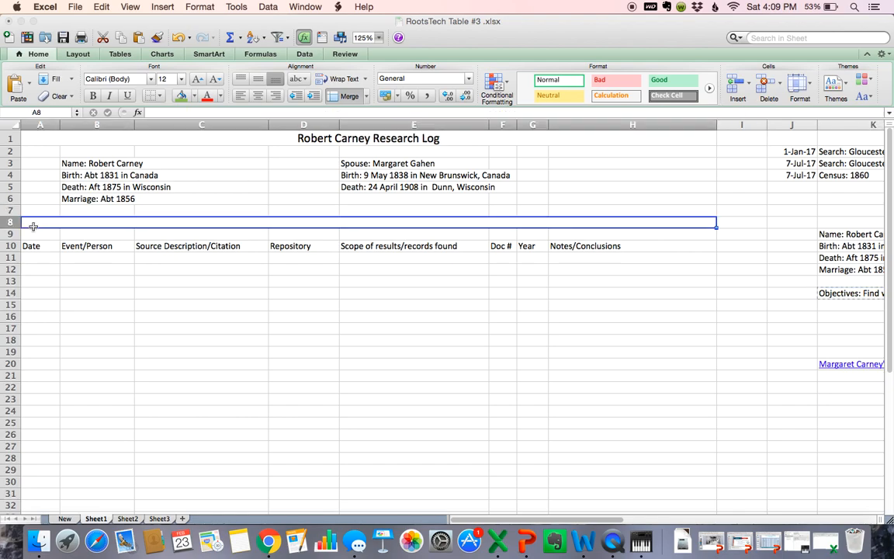
text(Objectives: Find where Robert Carney lived before he moved to Wisconsin. Find candidates for Roberts parents and siblings in Canada (possibly New Brunswick) or Wisconsin)
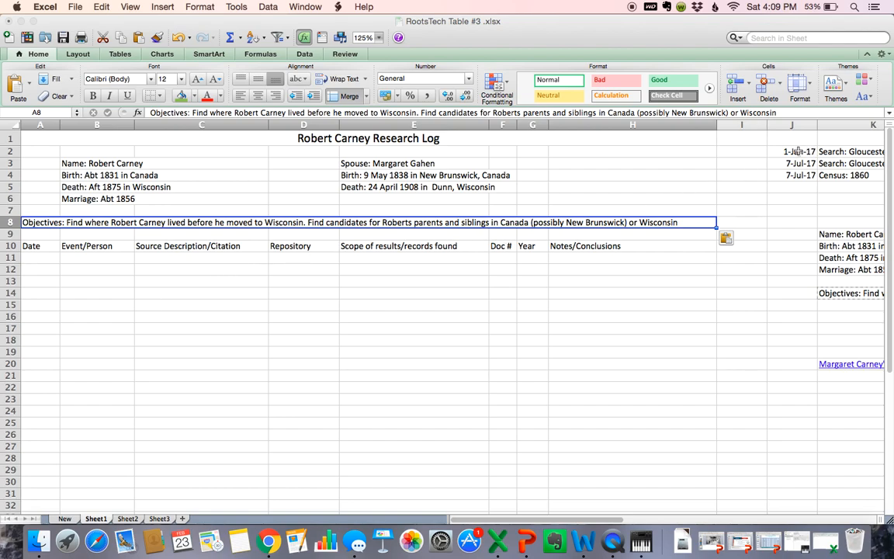
scroll(795, 148, right, 10)
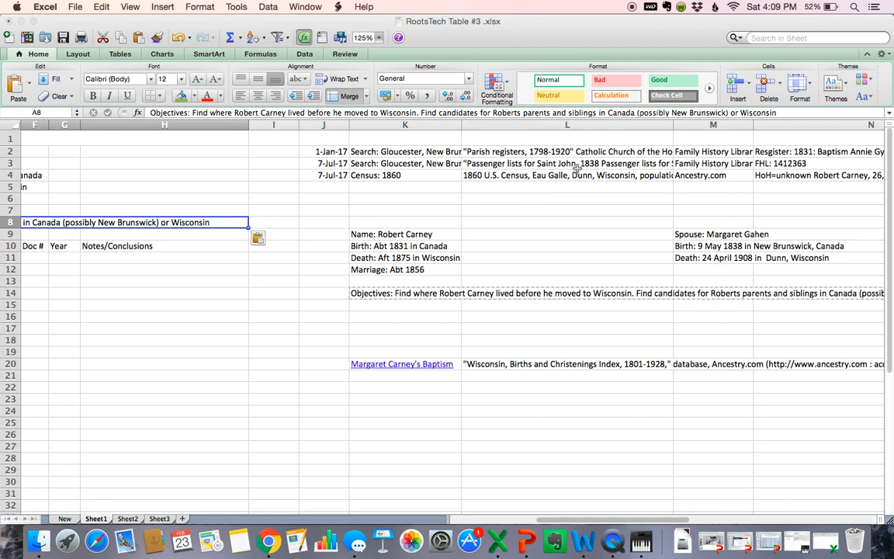
drag(319, 147, 826, 172)
Step: Copy the three dated research entries in J2:Q4 into rows 11–13 starting at A11
scroll(652, 189, right, 5)
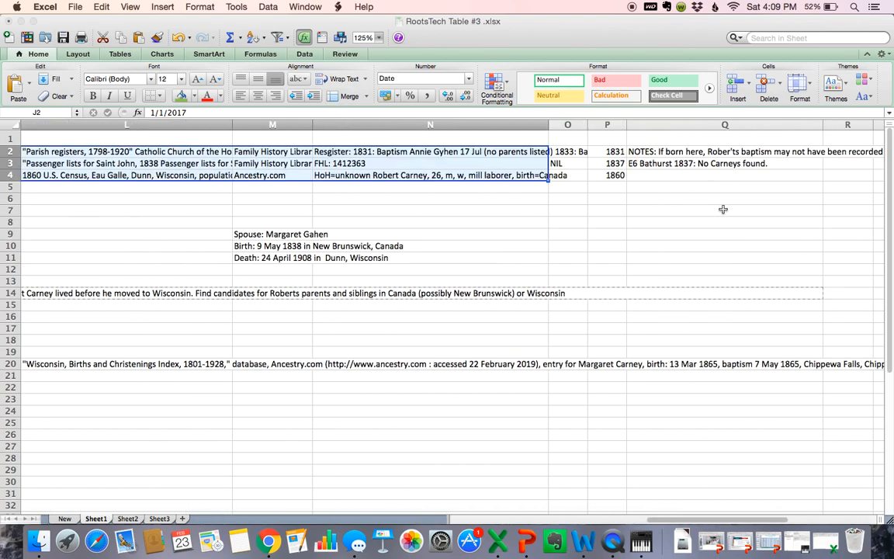
scroll(247, 182, left, 5)
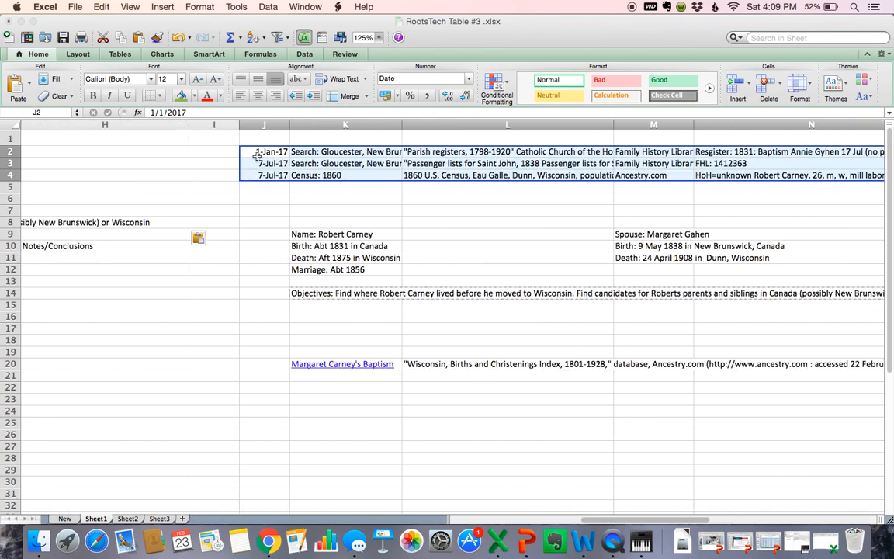
click(255, 152)
drag(255, 152, 607, 178)
scroll(320, 263, left, 10)
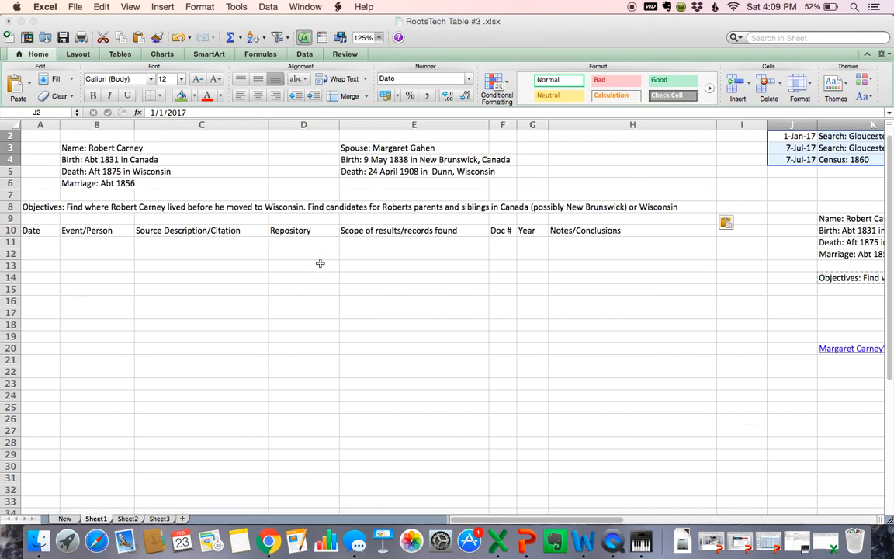
key(super+c)
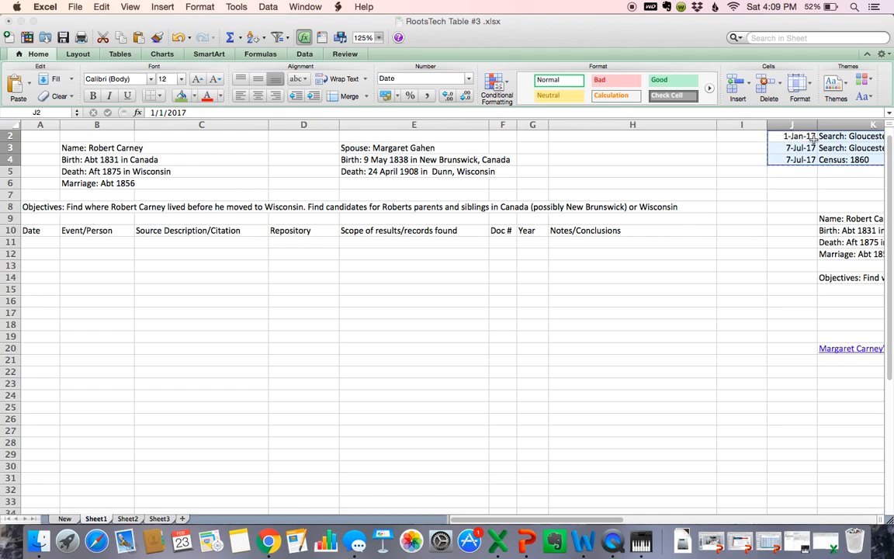
click(43, 243)
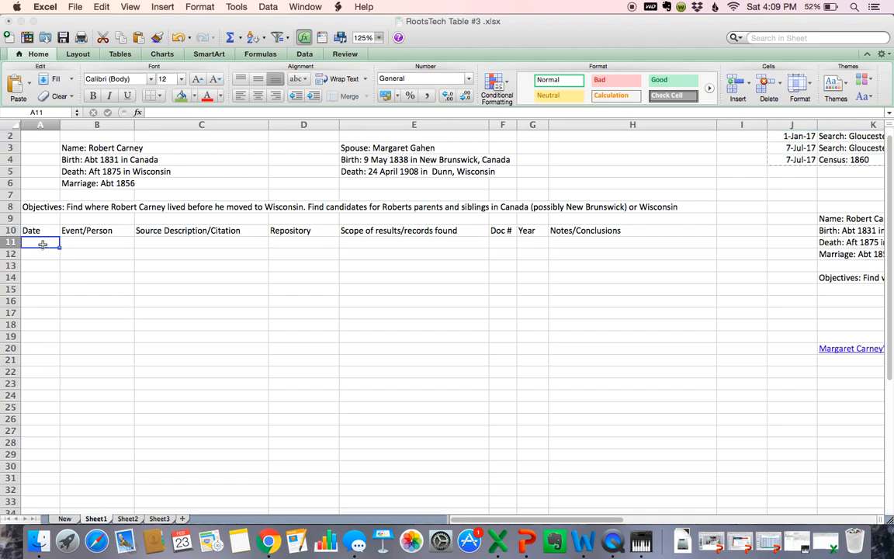
key(super+v)
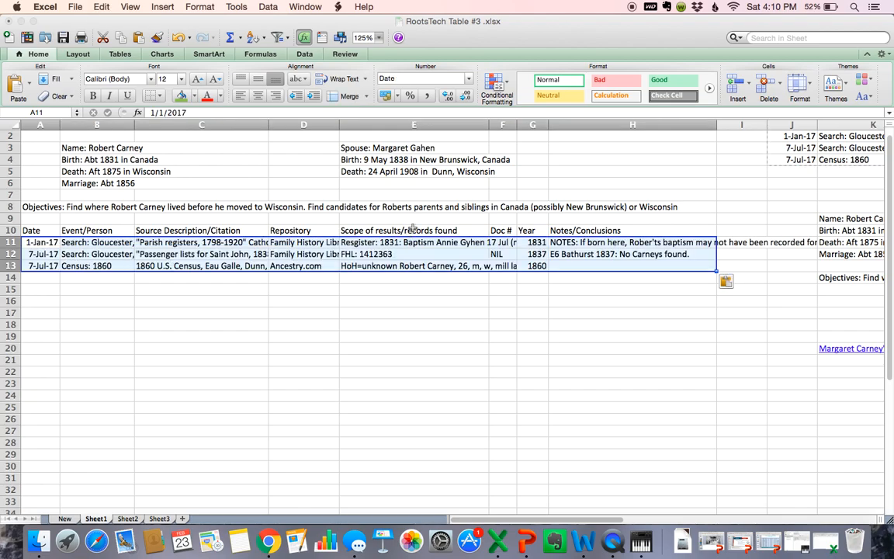
Step: Wrap text in the pasted entries A11:H13 and widen column E to about 37.50
click(365, 81)
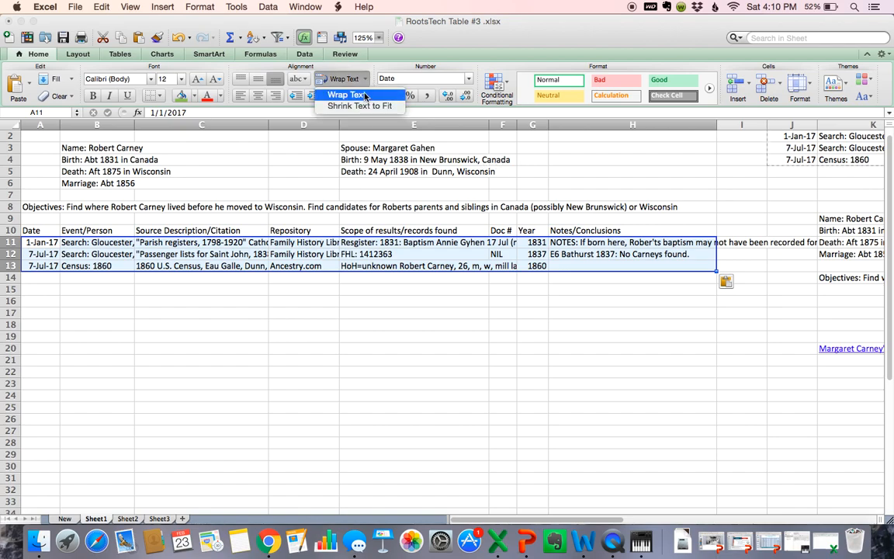
click(365, 94)
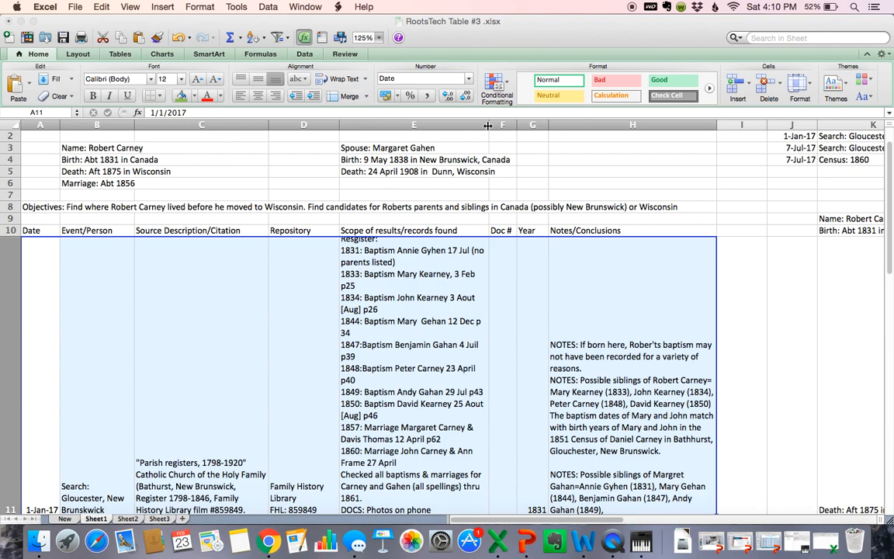
drag(488, 125, 545, 129)
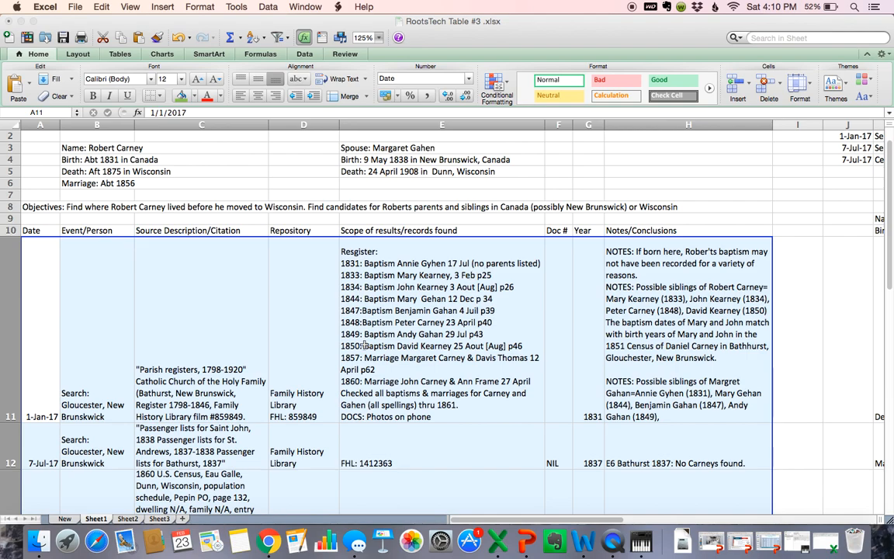
scroll(365, 345, down, 1)
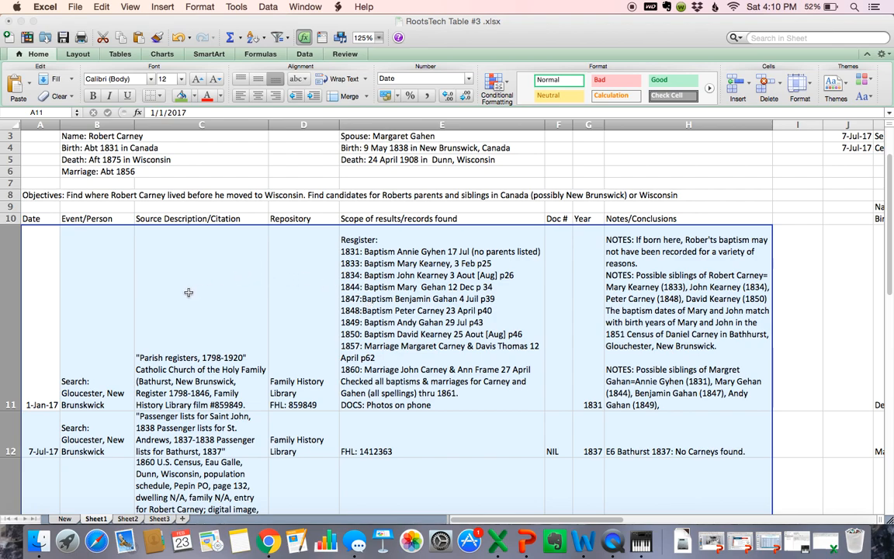
scroll(188, 292, down, 1)
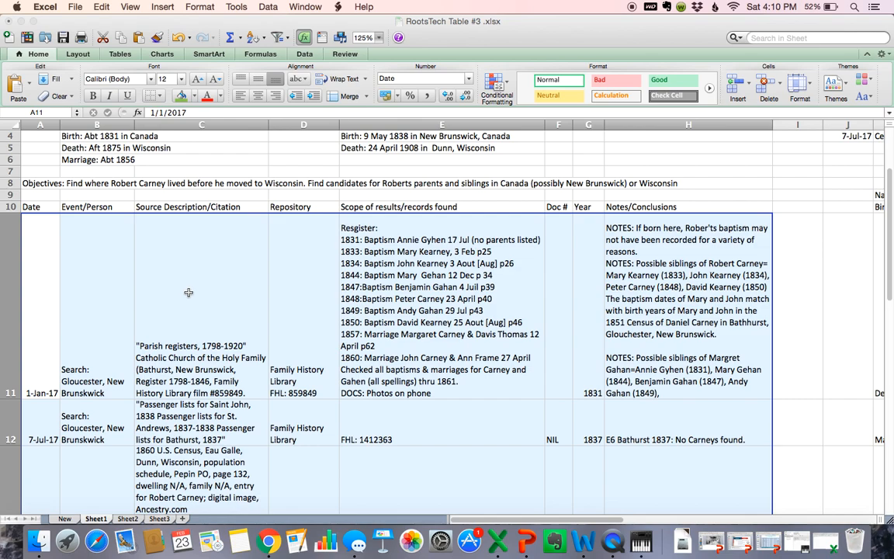
click(313, 281)
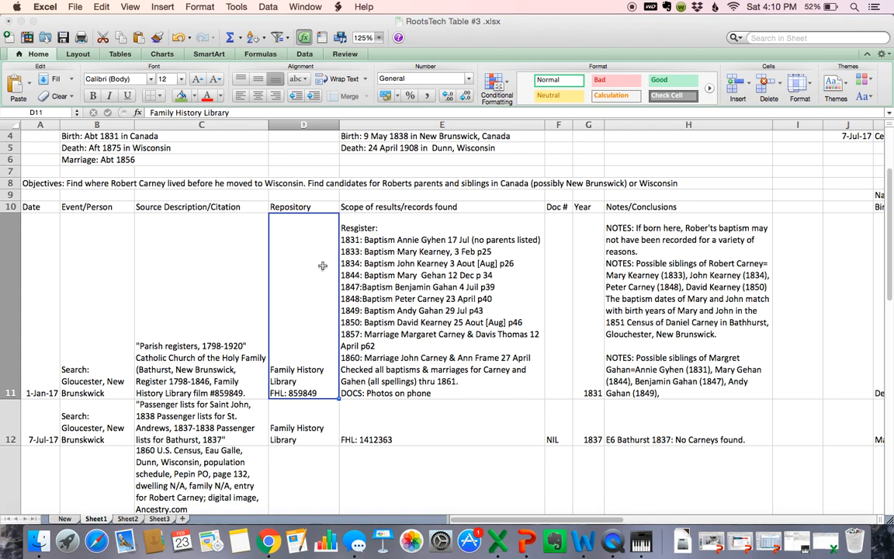
click(747, 88)
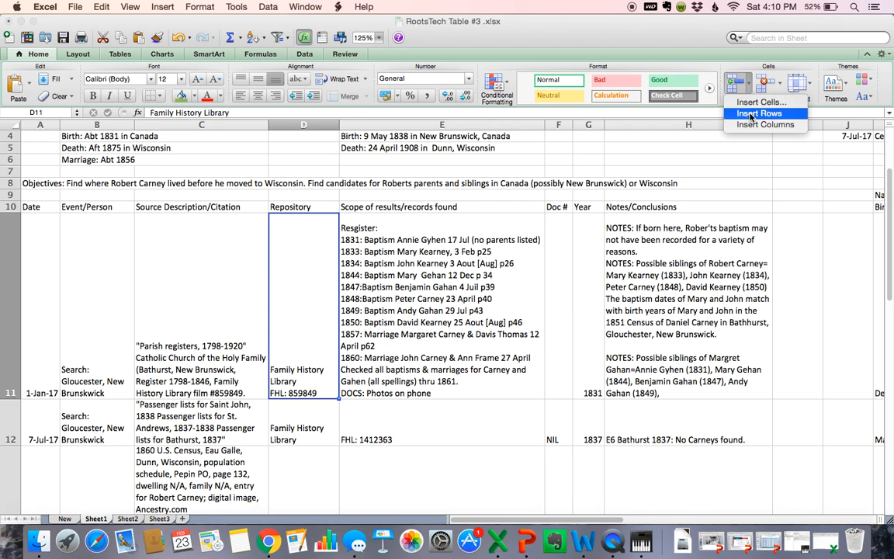
click(751, 114)
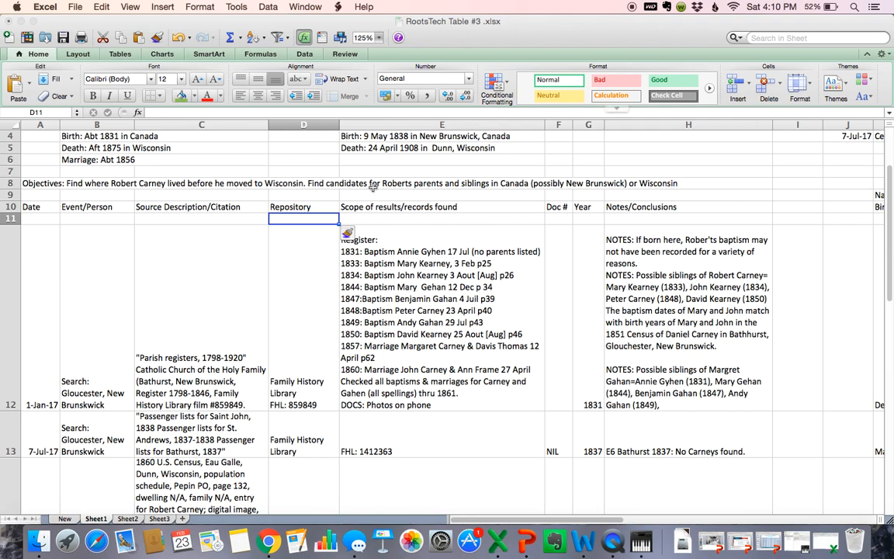
click(780, 88)
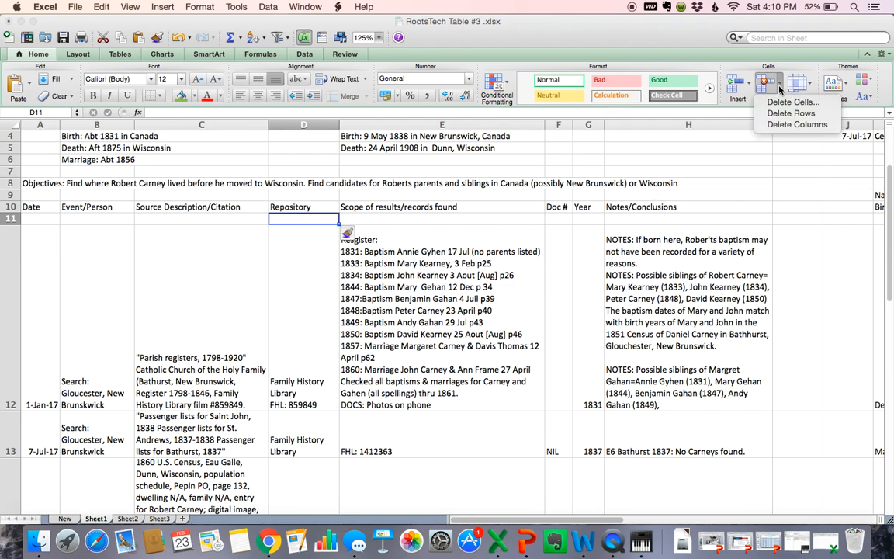
click(787, 126)
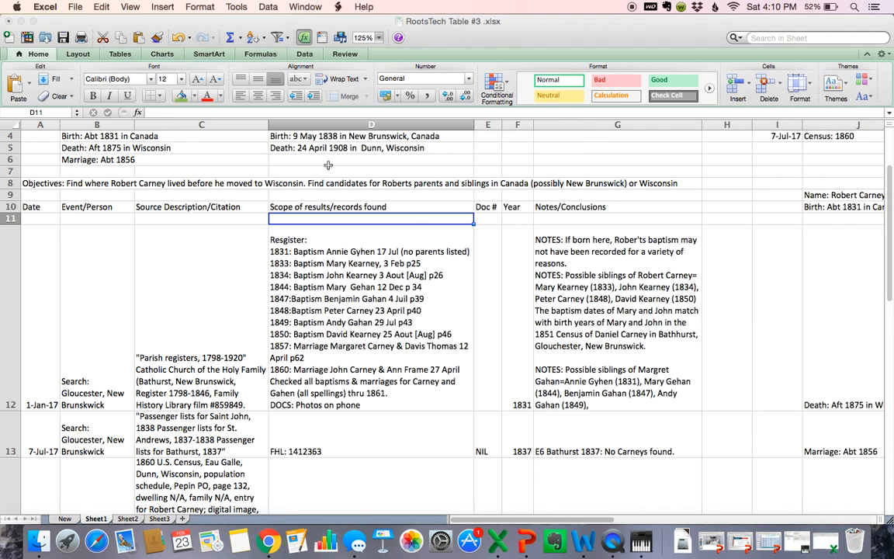
click(177, 38)
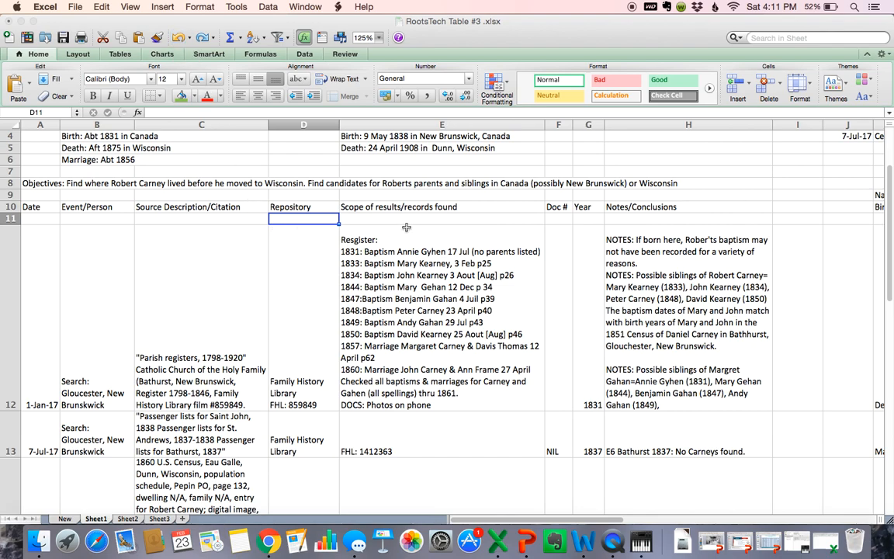
click(778, 82)
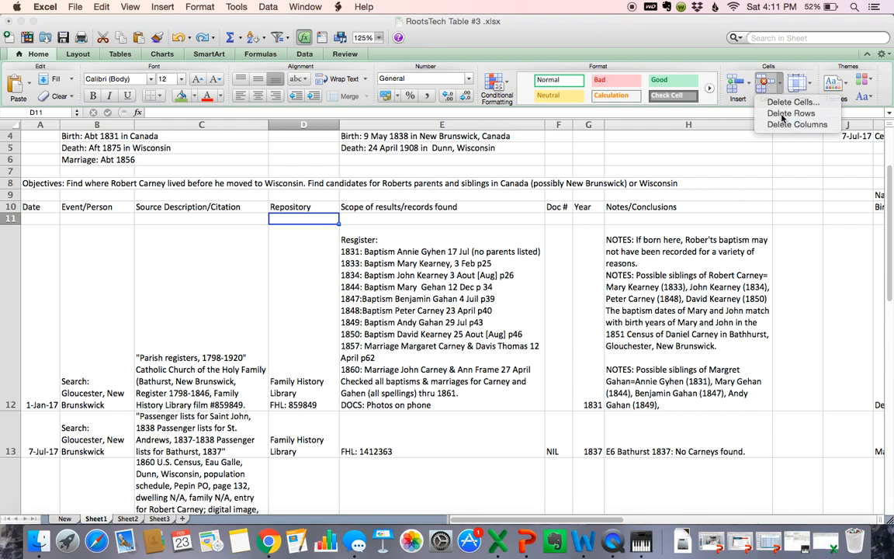
click(785, 114)
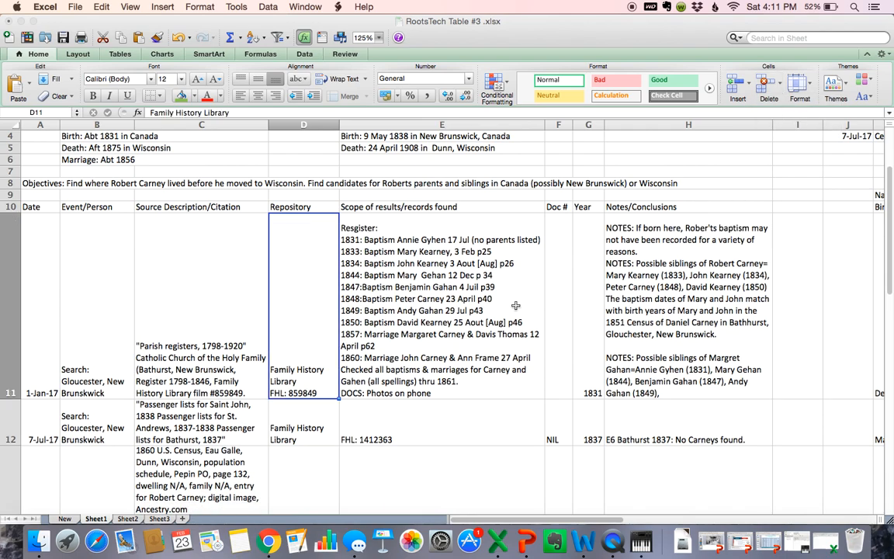